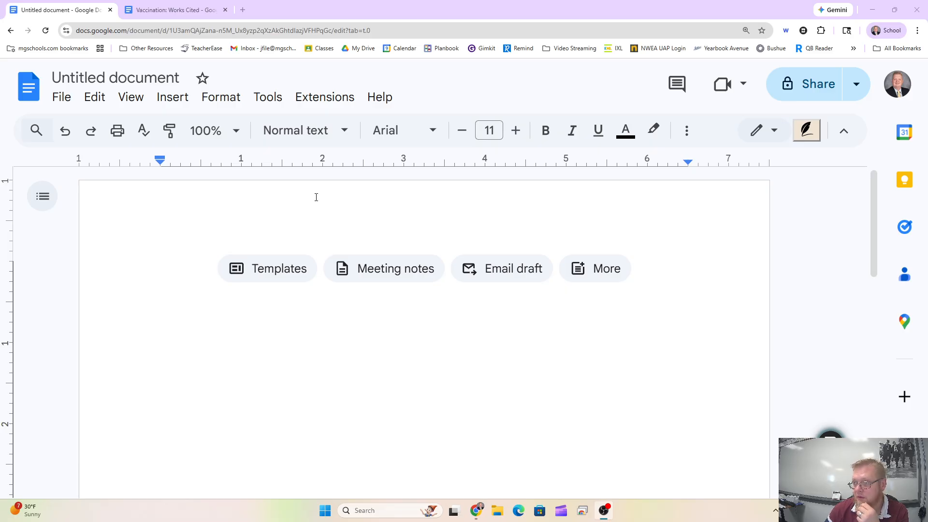
# Open the page header for editing and right-align its text.
pyautogui.doubleClick(336, 220)
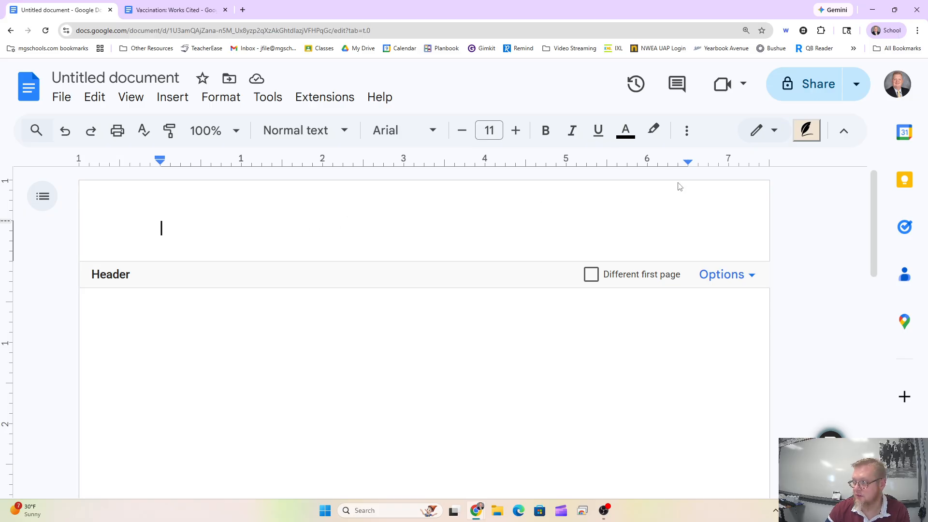
pyautogui.click(687, 130)
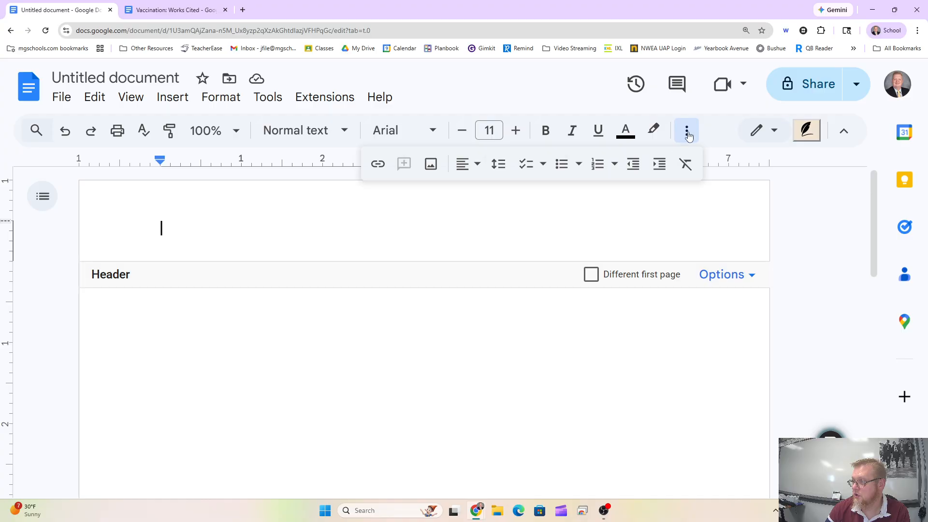
pyautogui.click(477, 164)
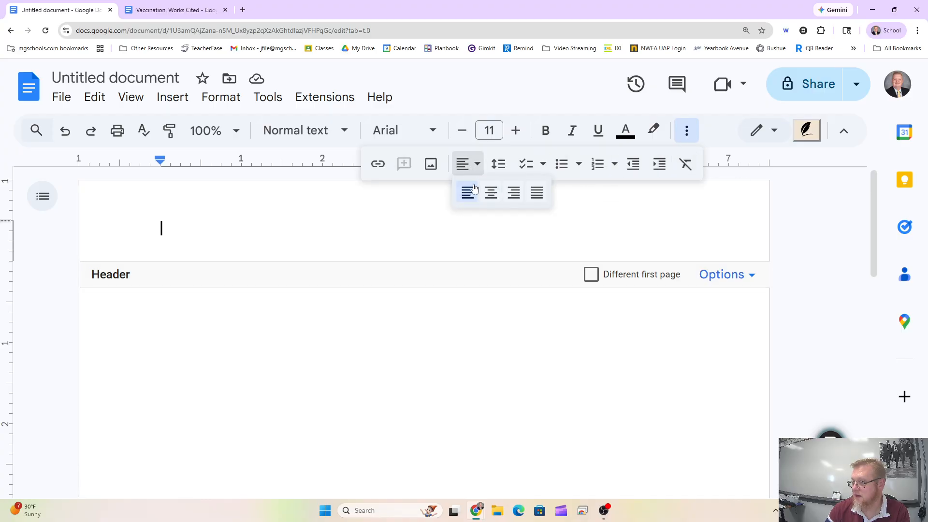
pyautogui.click(515, 194)
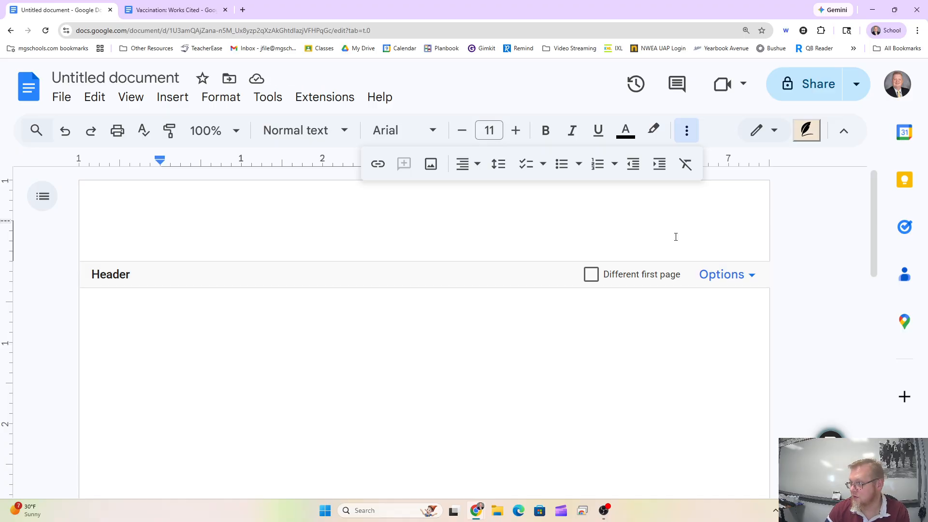
# Set the header text to 12-point Times New Roman.
pyautogui.click(517, 130)
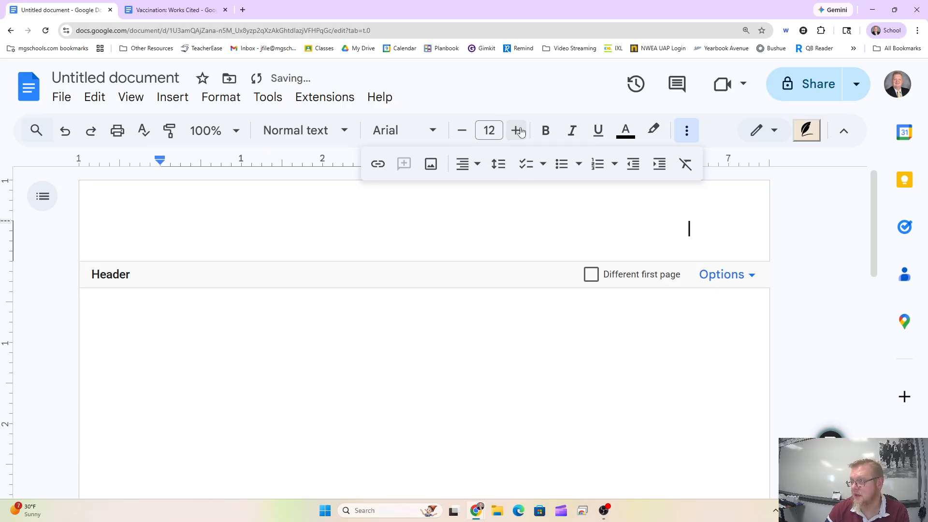
pyautogui.click(430, 130)
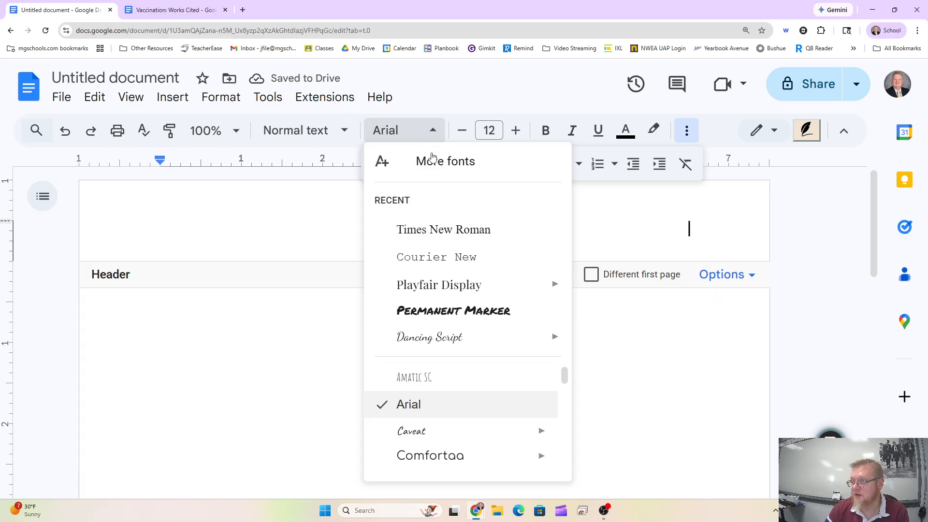
pyautogui.click(445, 232)
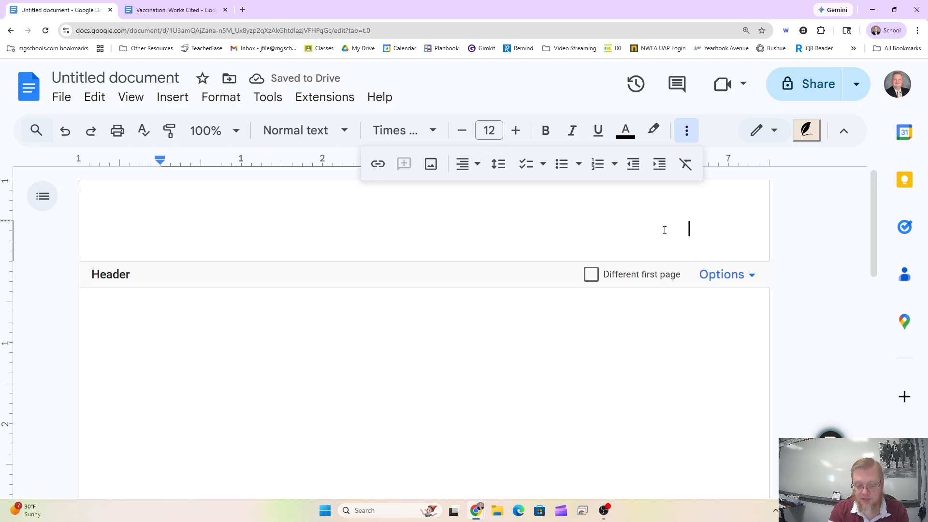
# Enter the writer's last name in the header, followed by an automatic page number starting at 1 and shown on the first page.
pyautogui.write('F')
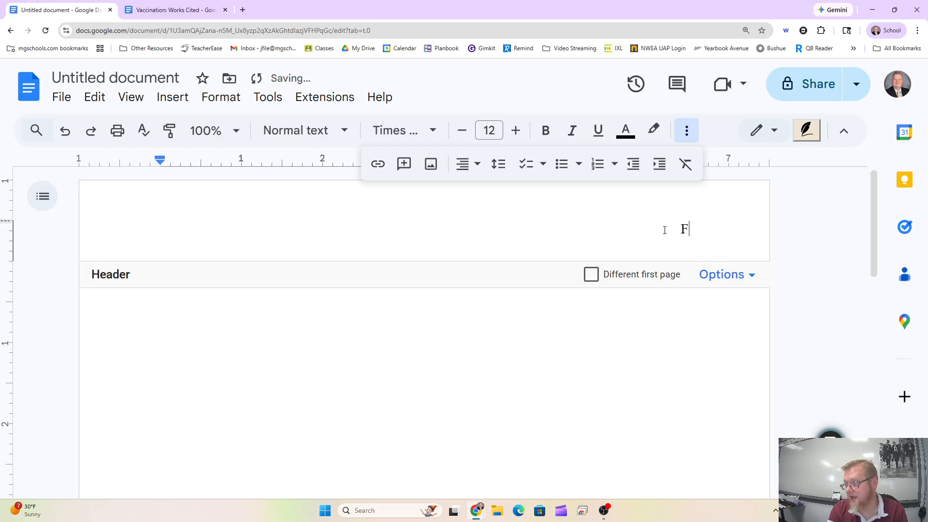
pyautogui.write('ile')
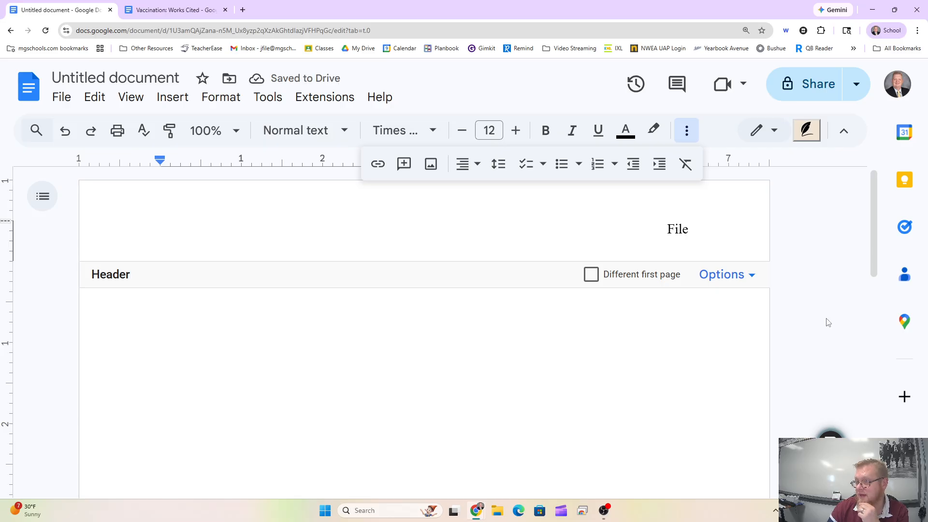
pyautogui.click(739, 275)
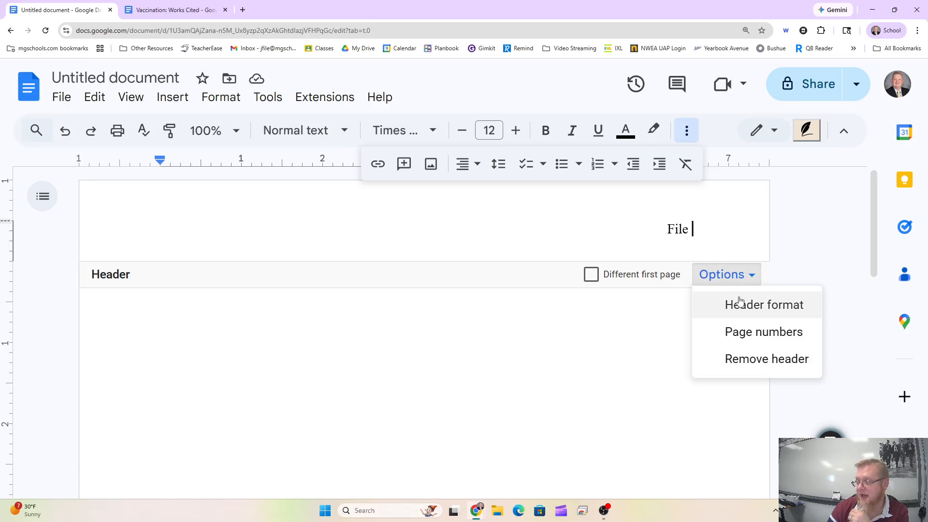
pyautogui.click(751, 340)
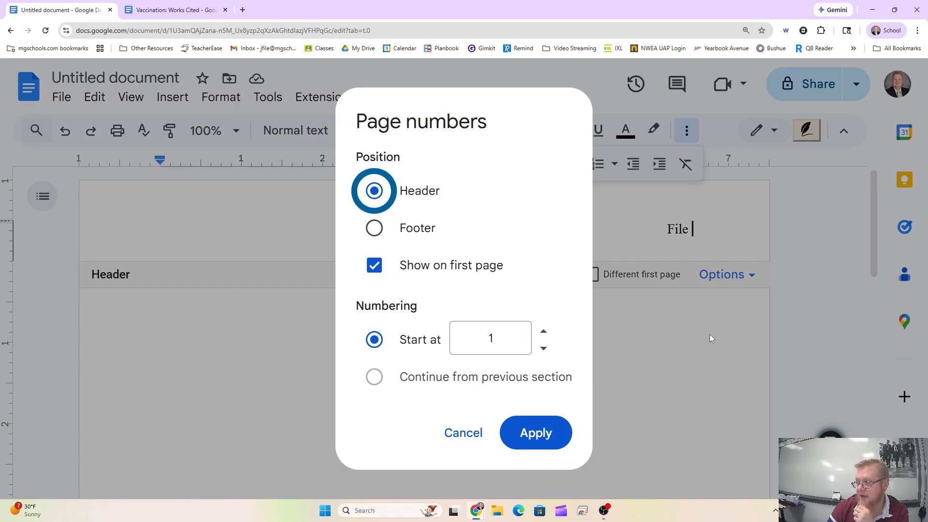
pyautogui.click(536, 434)
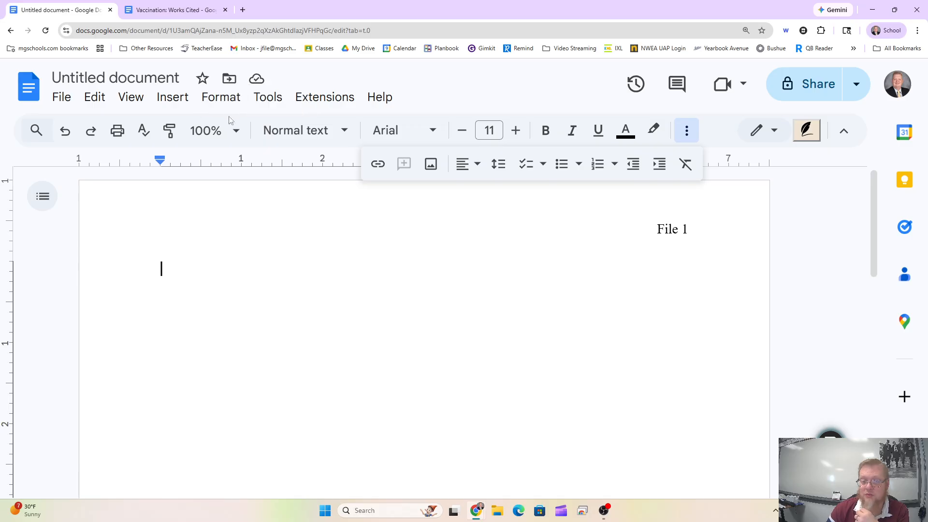
# Open the citation tool and choose MLA (8th ed.) as the citation style.
pyautogui.click(267, 98)
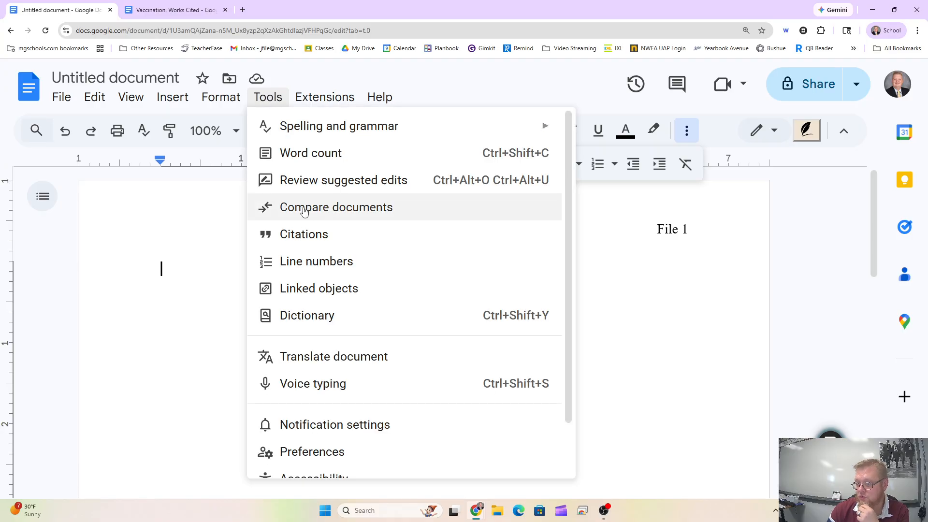
pyautogui.click(305, 237)
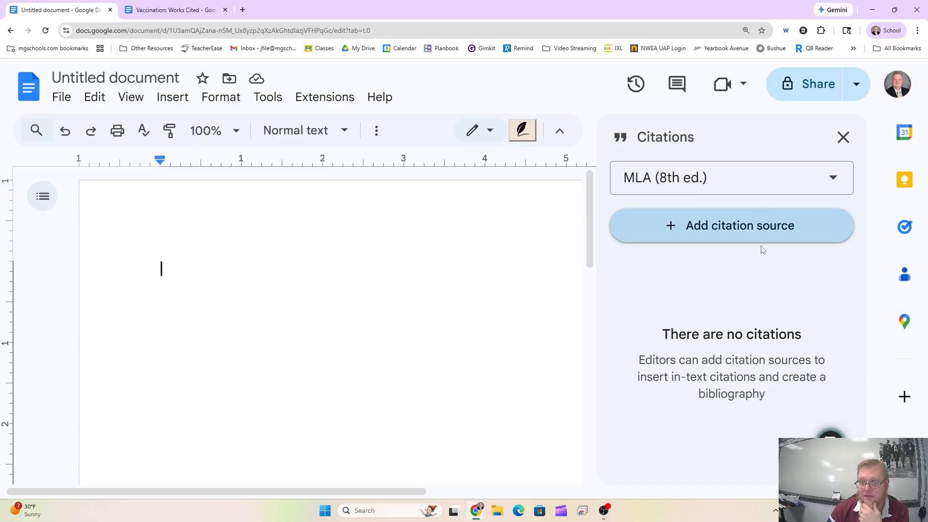
pyautogui.click(743, 182)
pyautogui.click(742, 181)
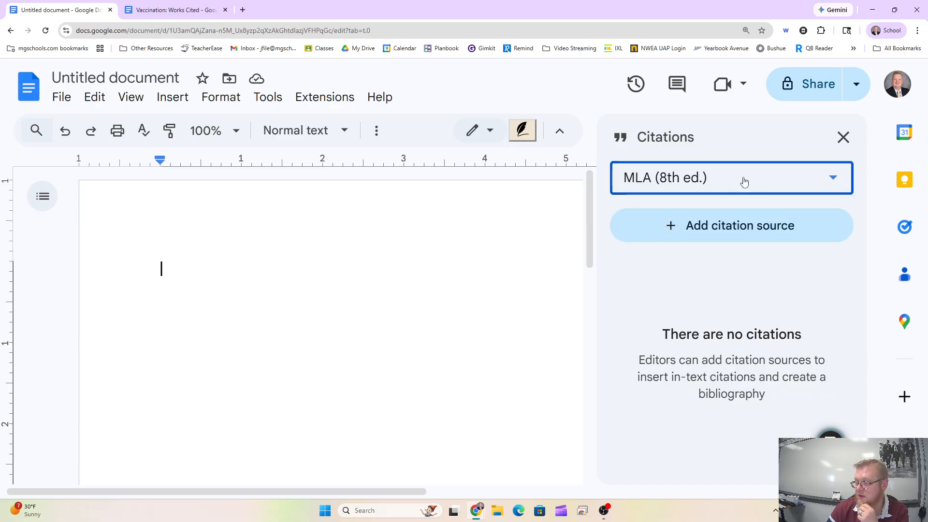
pyautogui.click(742, 182)
pyautogui.click(713, 216)
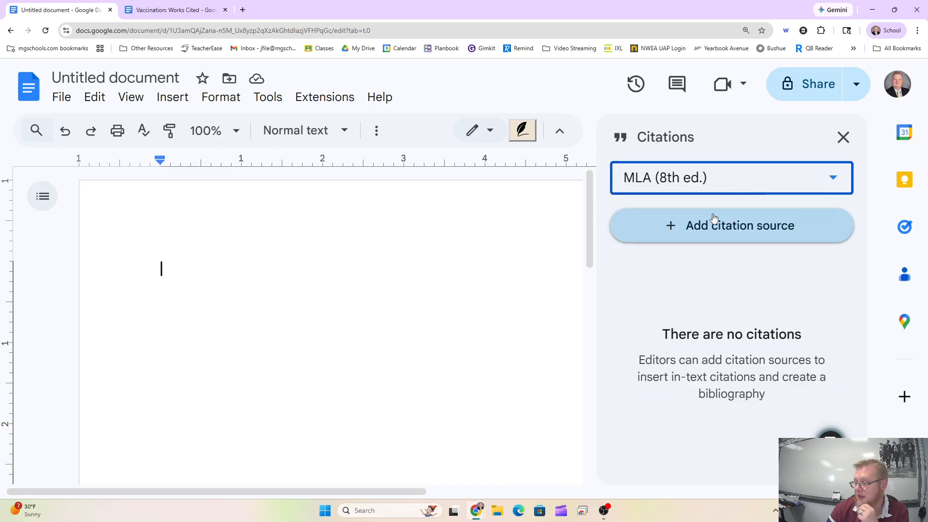
pyautogui.click(726, 181)
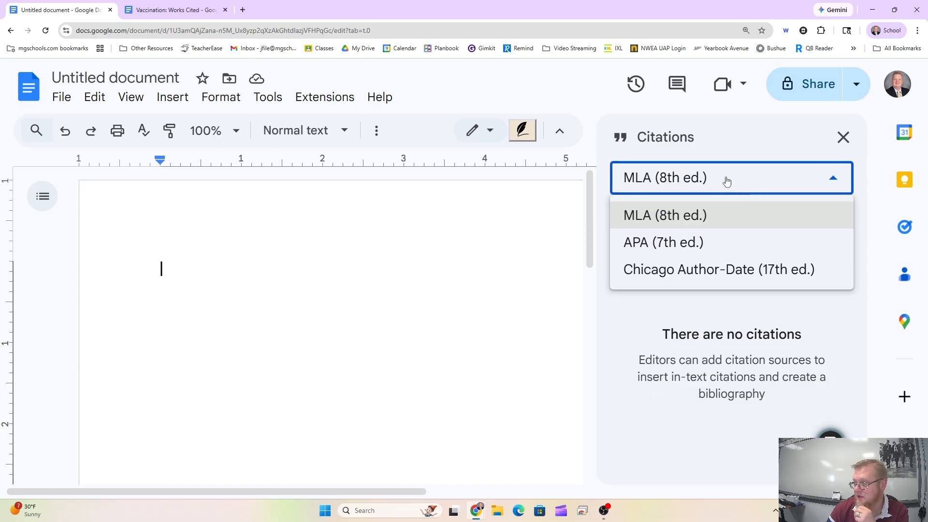
pyautogui.click(667, 218)
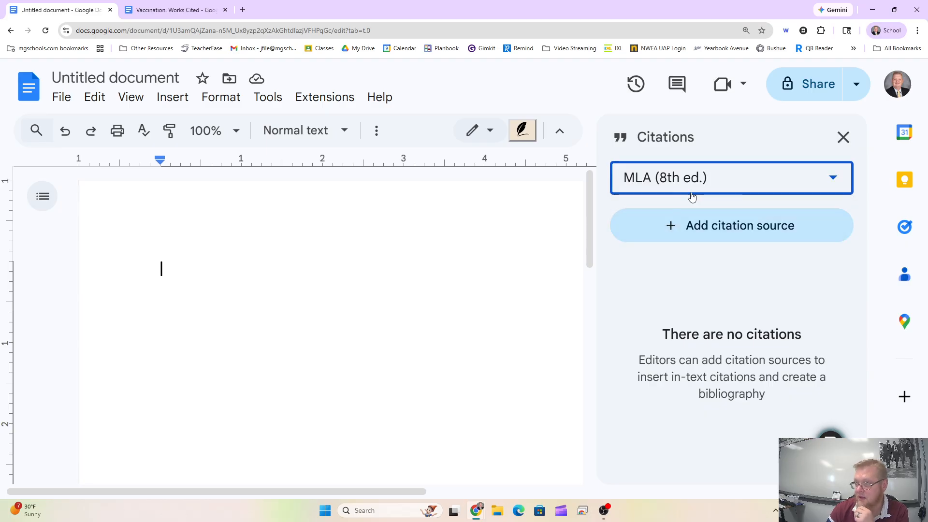
# Start a new citation source with the source type Journal article, accessed by Print.
pyautogui.click(732, 230)
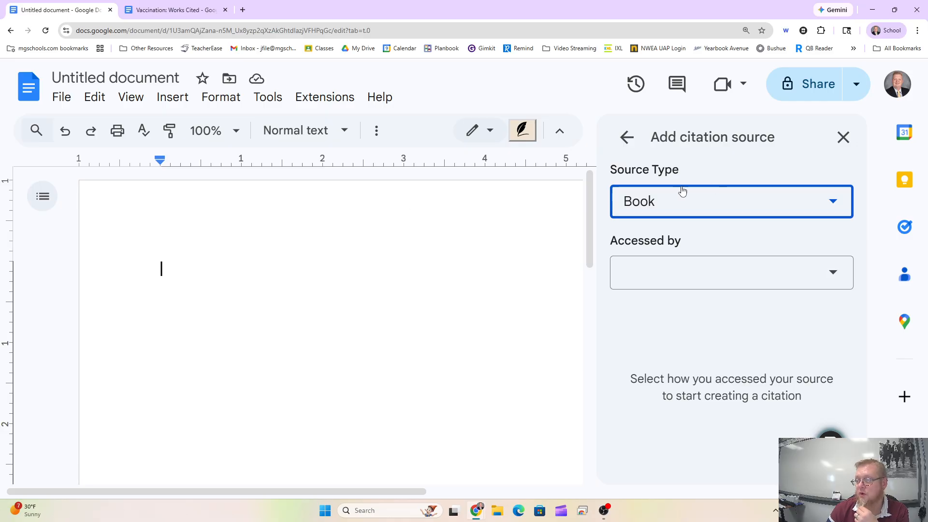
pyautogui.click(653, 203)
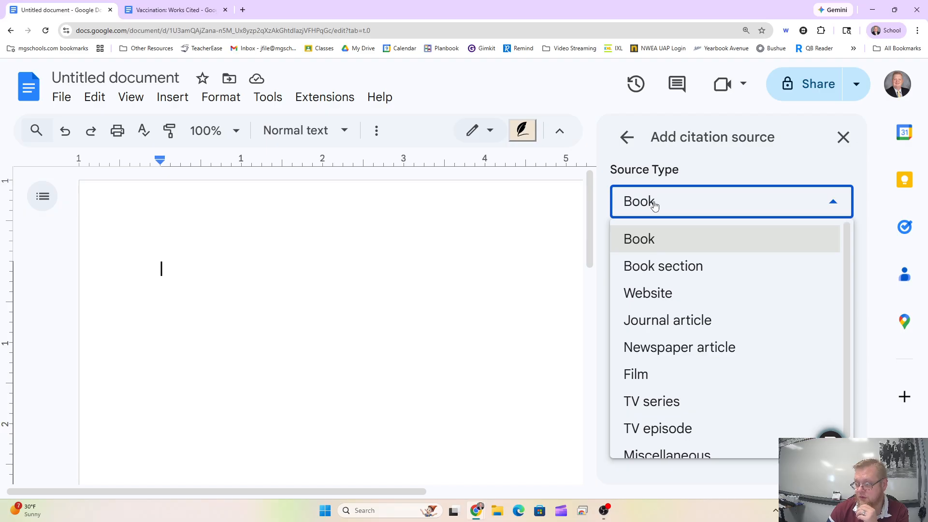
pyautogui.click(672, 320)
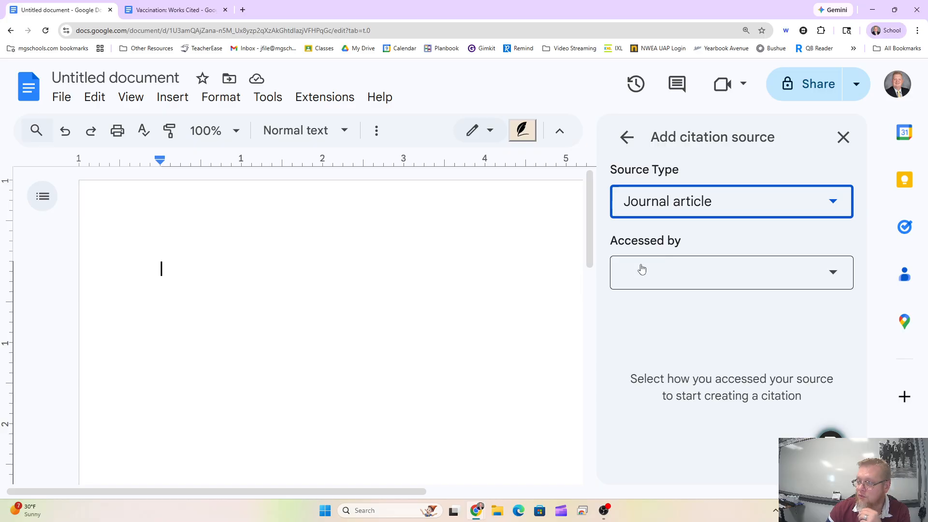
pyautogui.click(644, 270)
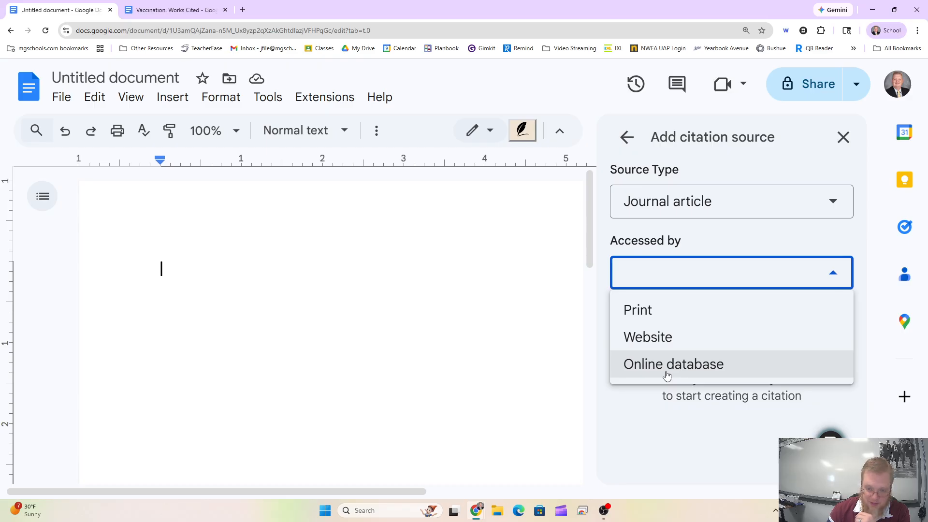
pyautogui.click(661, 310)
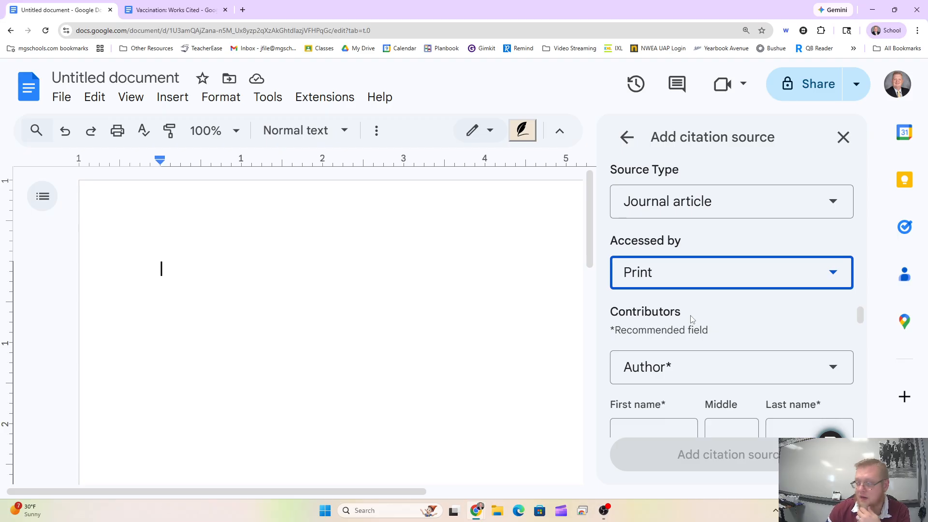
# Examine the author's first, middle and last name fields in the journal article citation form.
pyautogui.scroll(-1, 712, 342)
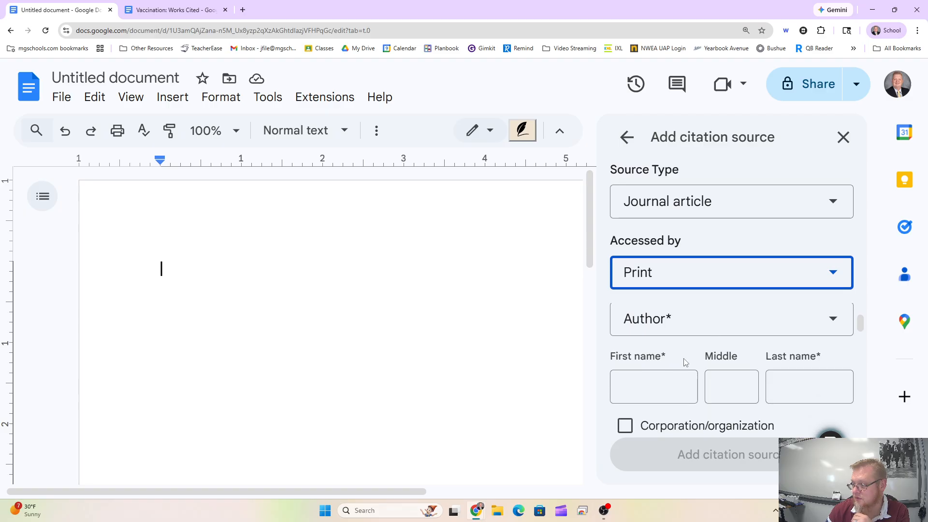
pyautogui.click(640, 389)
pyautogui.click(776, 389)
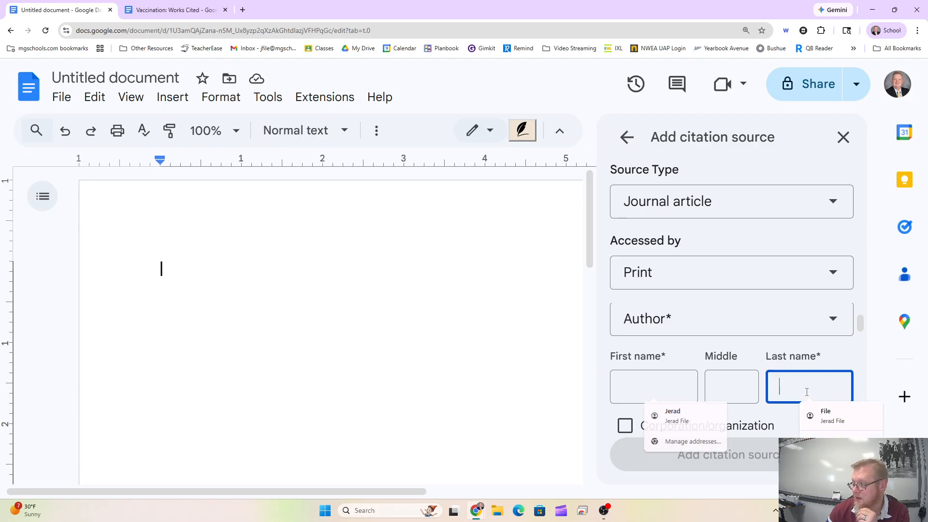
pyautogui.click(724, 388)
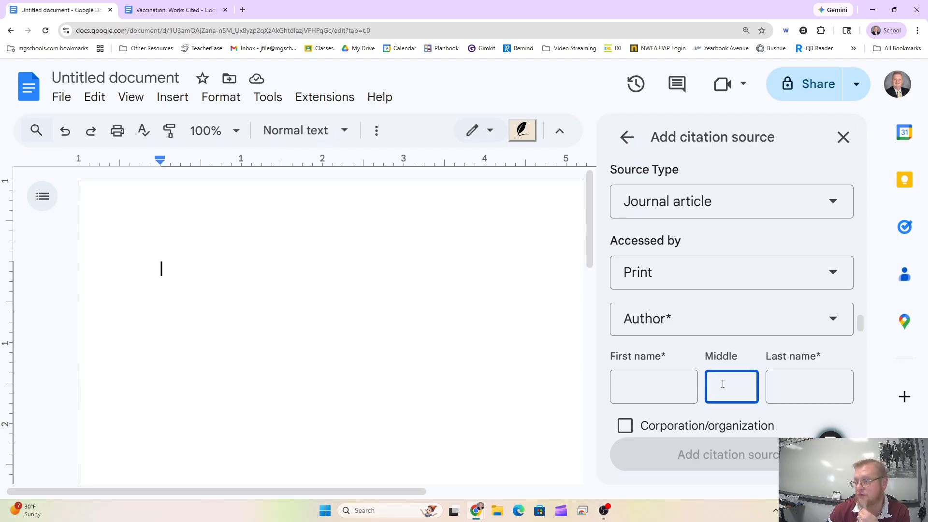
# Add a second contributor to the journal article citation and select Author as that contributor's role.
pyautogui.scroll(-1, 722, 384)
pyautogui.scroll(-1, 706, 382)
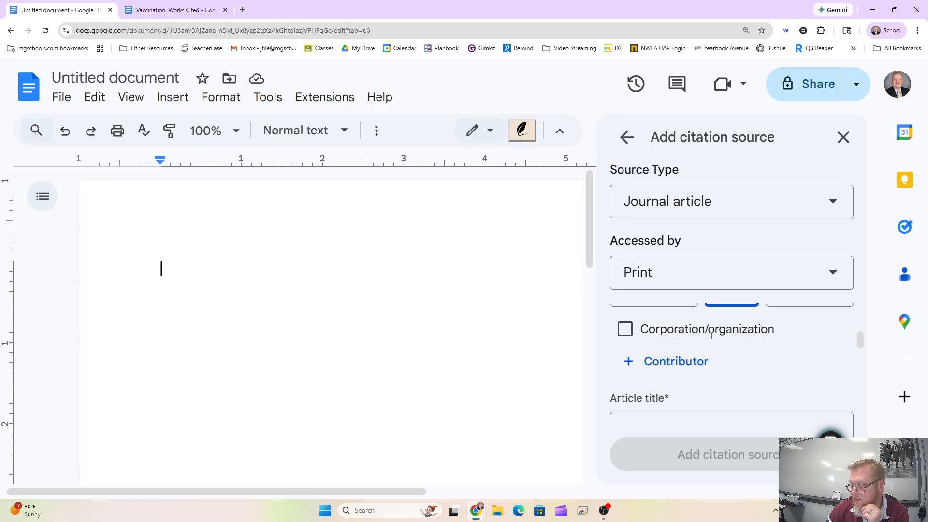
pyautogui.scroll(-1, 709, 341)
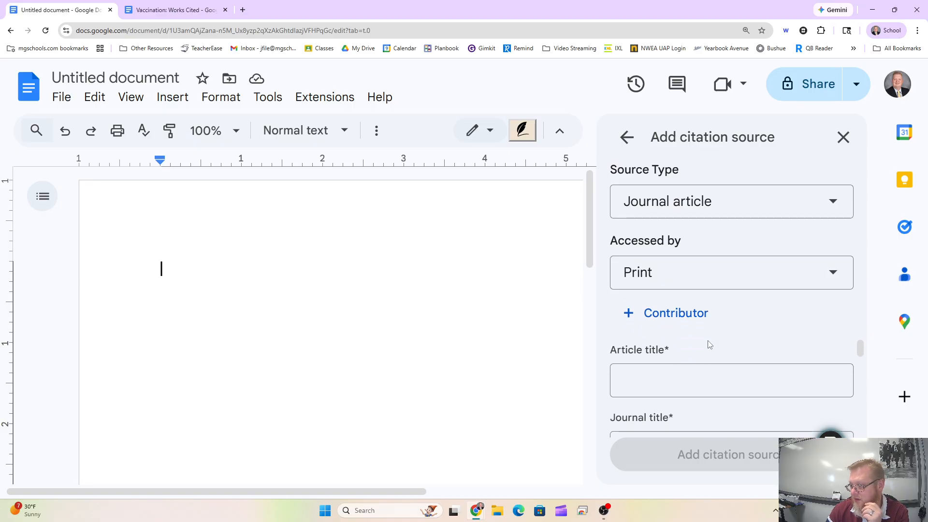
pyautogui.click(675, 319)
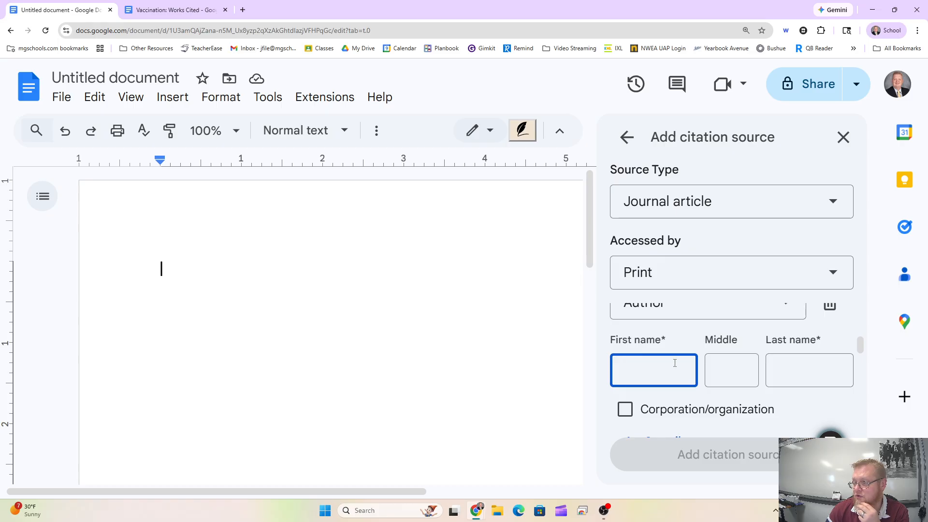
pyautogui.scroll(-1, 662, 405)
pyautogui.click(666, 395)
pyautogui.scroll(-1, 666, 393)
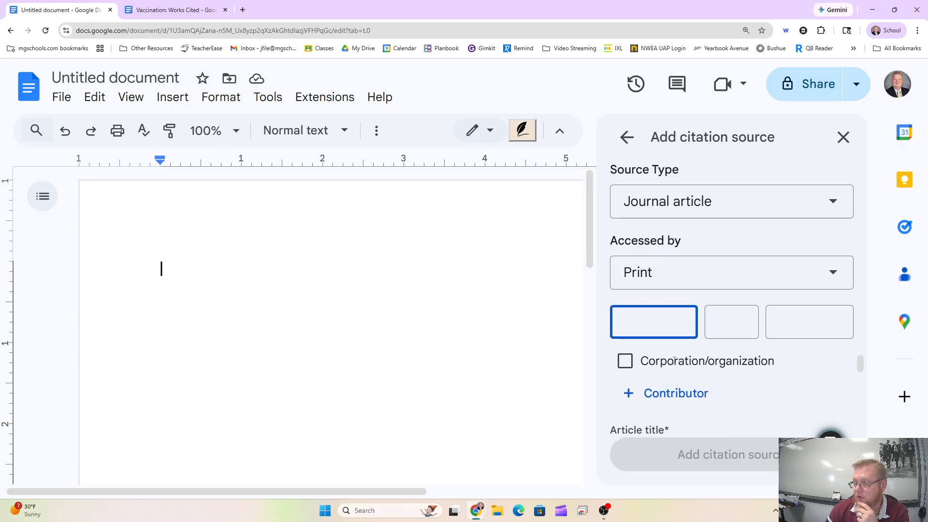
pyautogui.scroll(1, 674, 358)
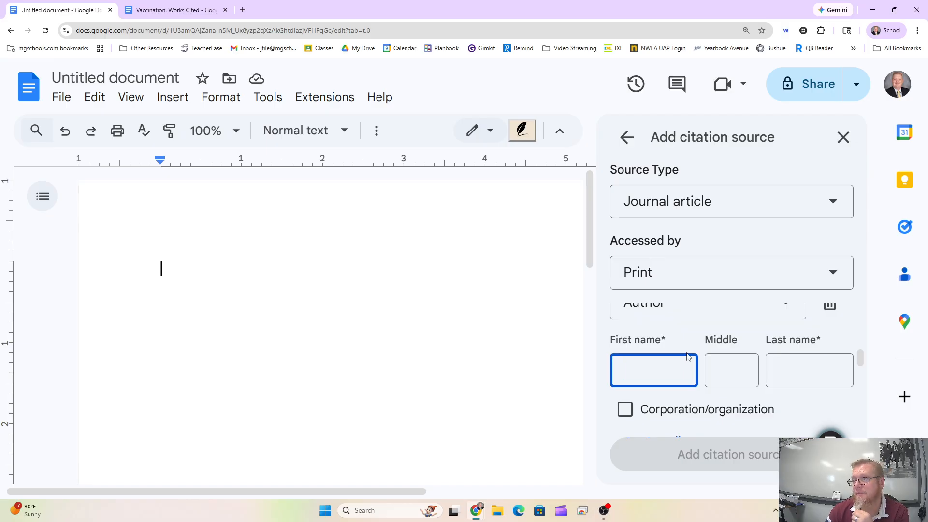
pyautogui.scroll(1, 705, 344)
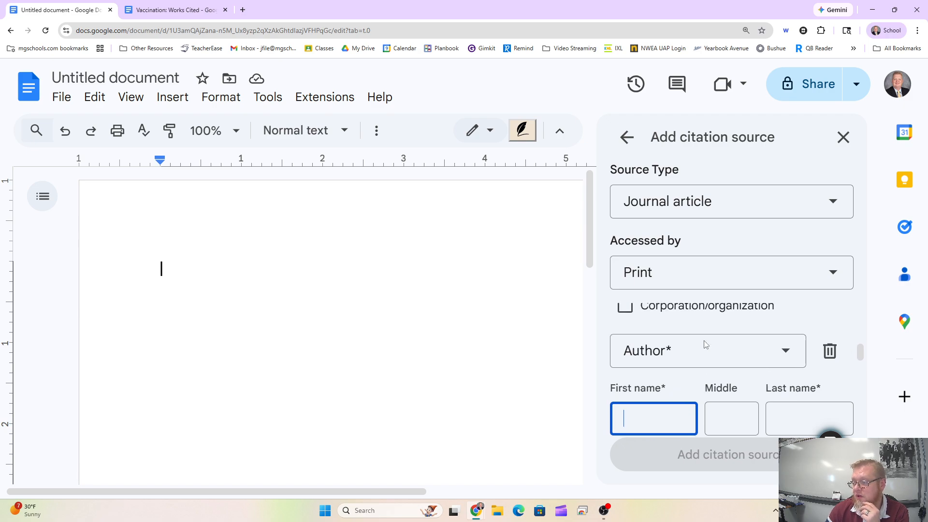
pyautogui.click(713, 355)
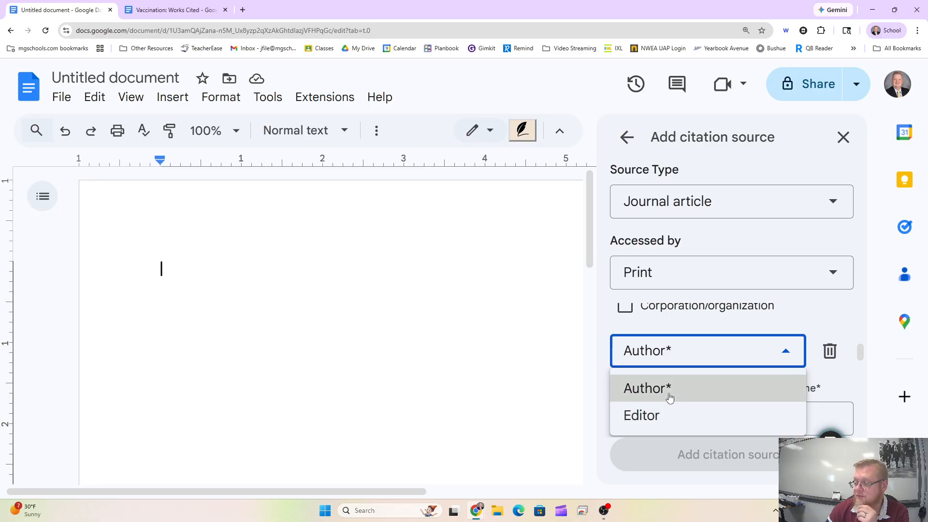
pyautogui.click(700, 393)
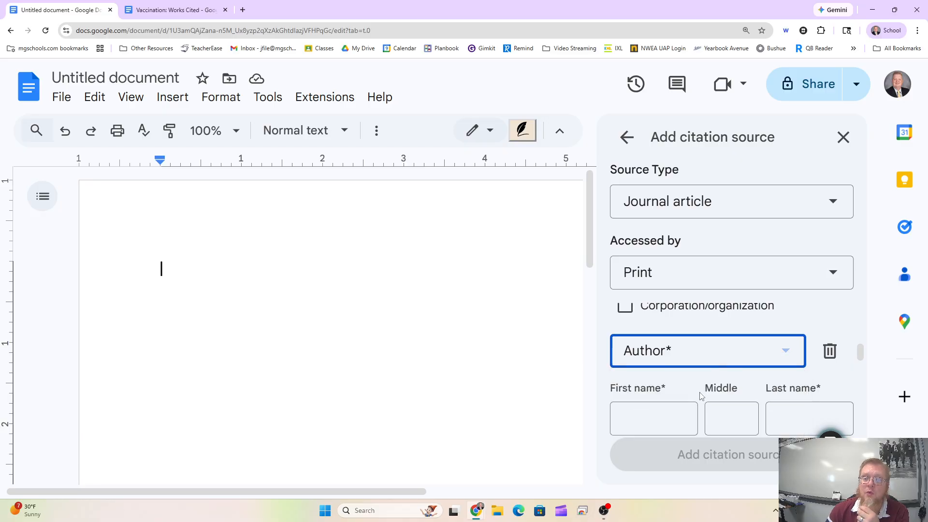
pyautogui.scroll(-1, 707, 387)
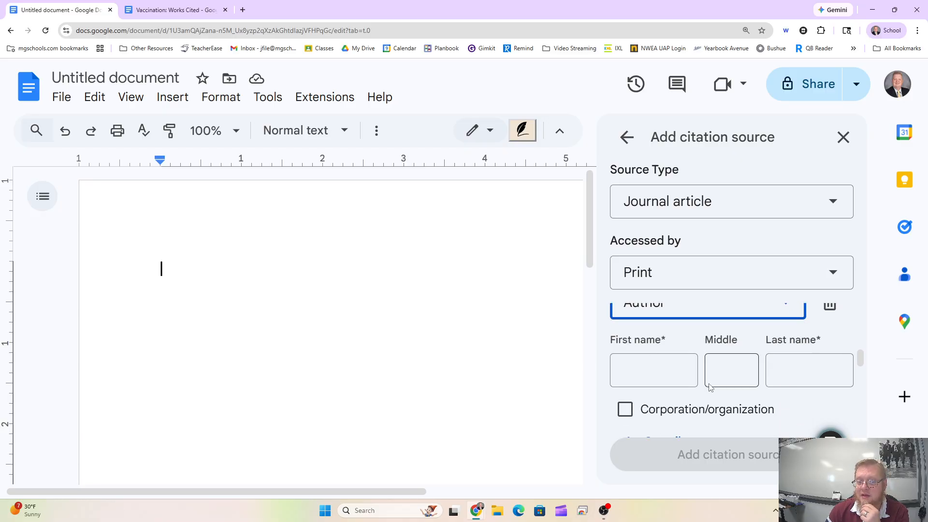
# Examine the article title, journal title, volume and issue fields in the journal article citation form.
pyautogui.scroll(-3, 715, 384)
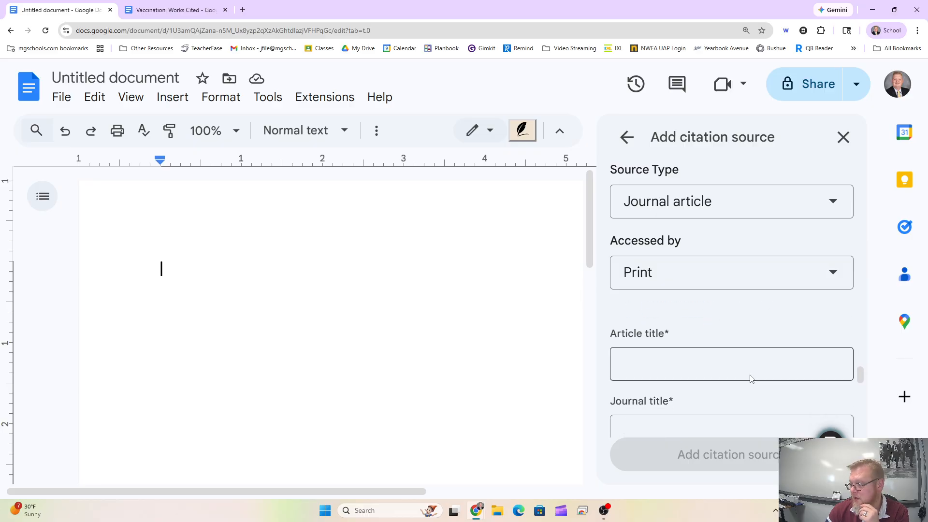
pyautogui.scroll(1, 712, 370)
pyautogui.scroll(-1, 703, 379)
pyautogui.click(689, 363)
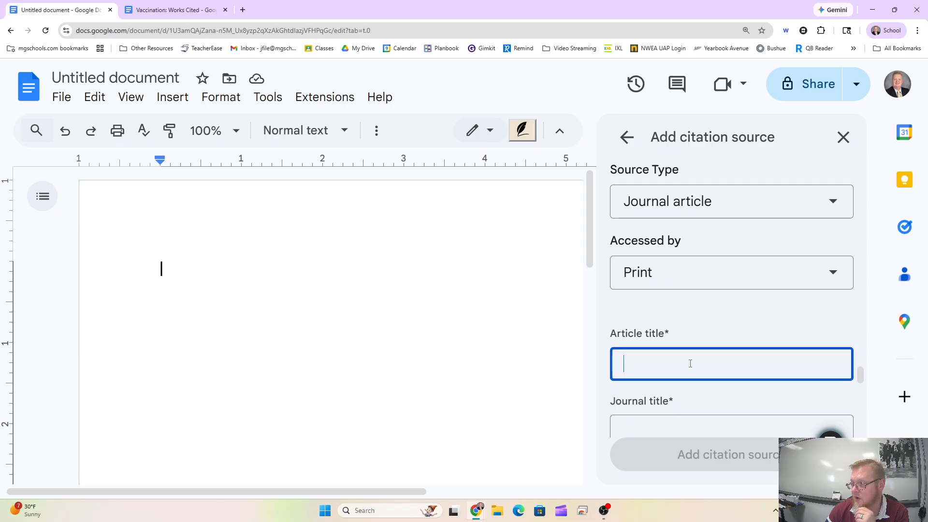
pyautogui.scroll(-1, 741, 358)
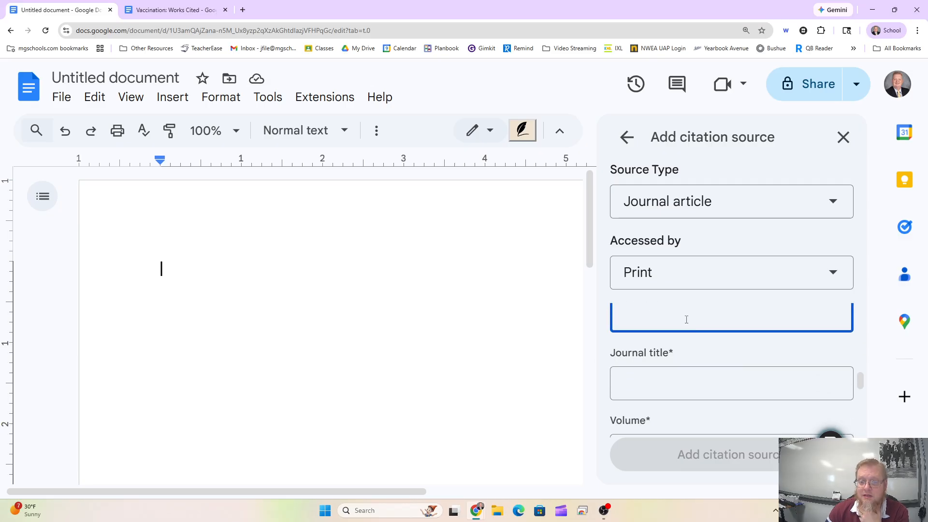
pyautogui.click(669, 373)
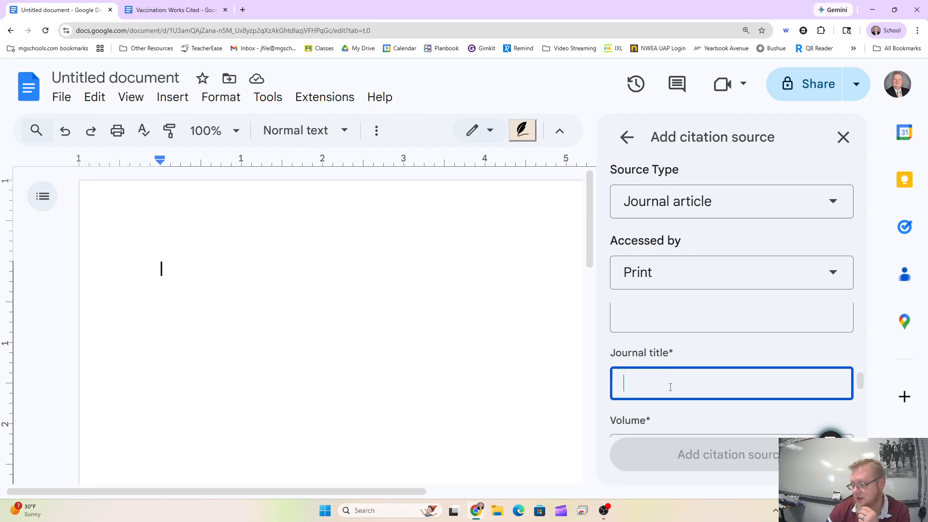
pyautogui.scroll(-1, 704, 383)
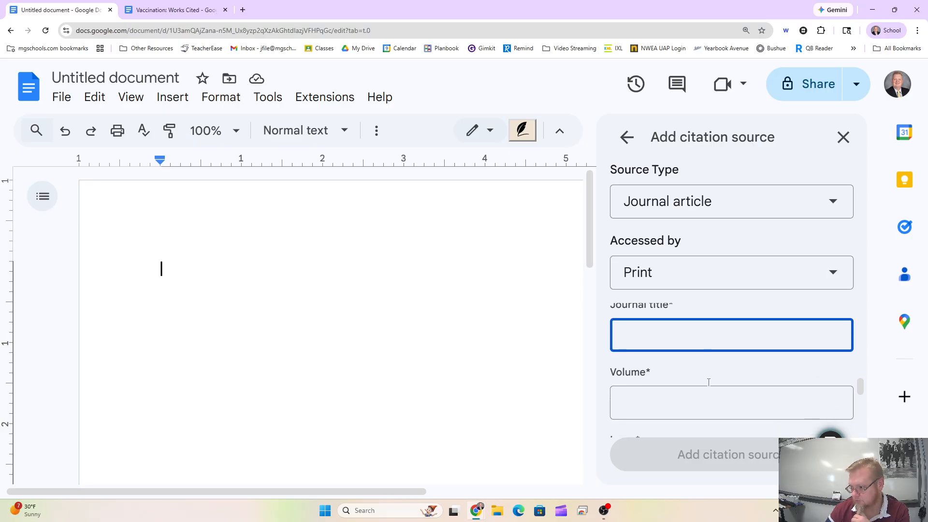
pyautogui.click(673, 403)
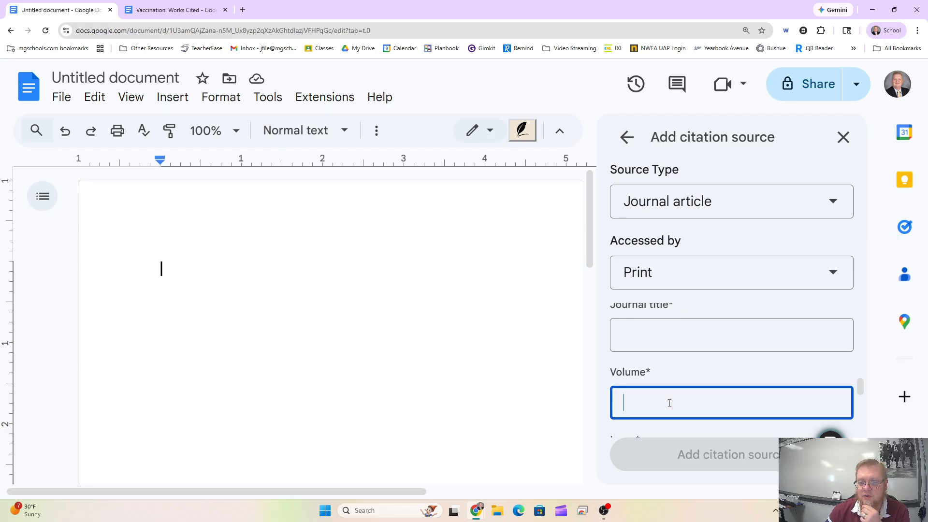
pyautogui.scroll(-1, 669, 402)
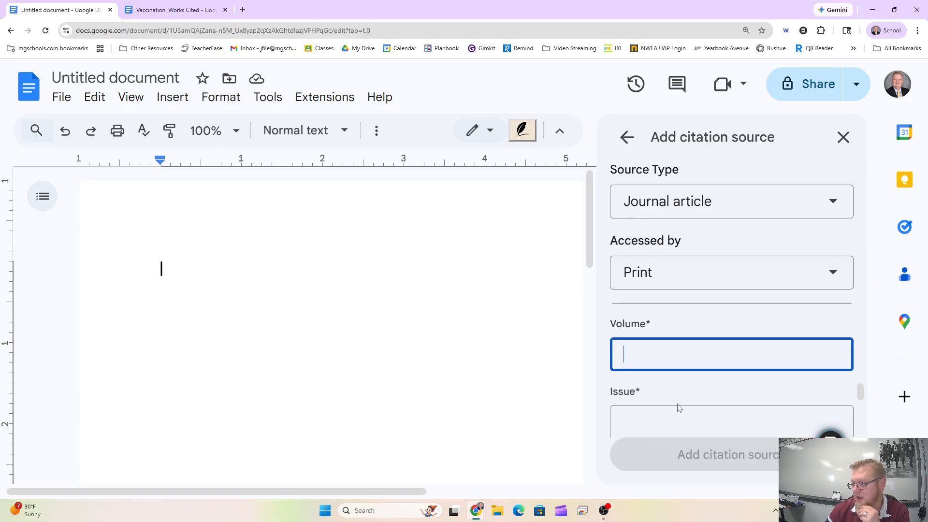
pyautogui.scroll(-1, 676, 406)
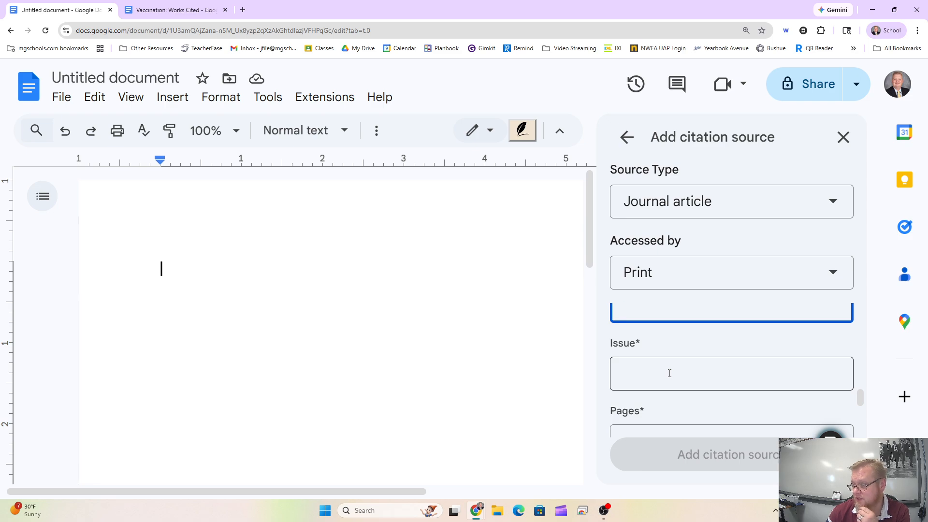
# Enter 5-10 as the page range of the journal article citation.
pyautogui.scroll(-1, 669, 373)
pyautogui.click(654, 391)
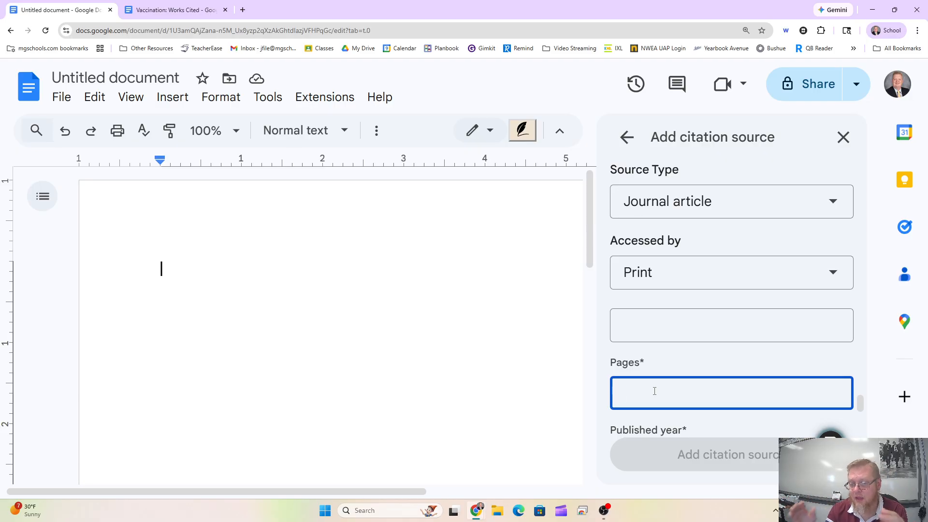
pyautogui.write('5')
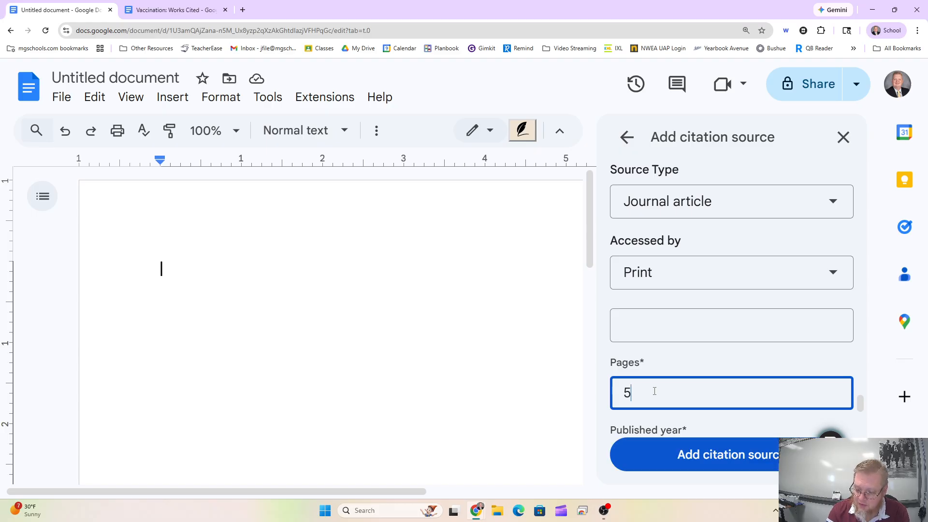
pyautogui.write('-')
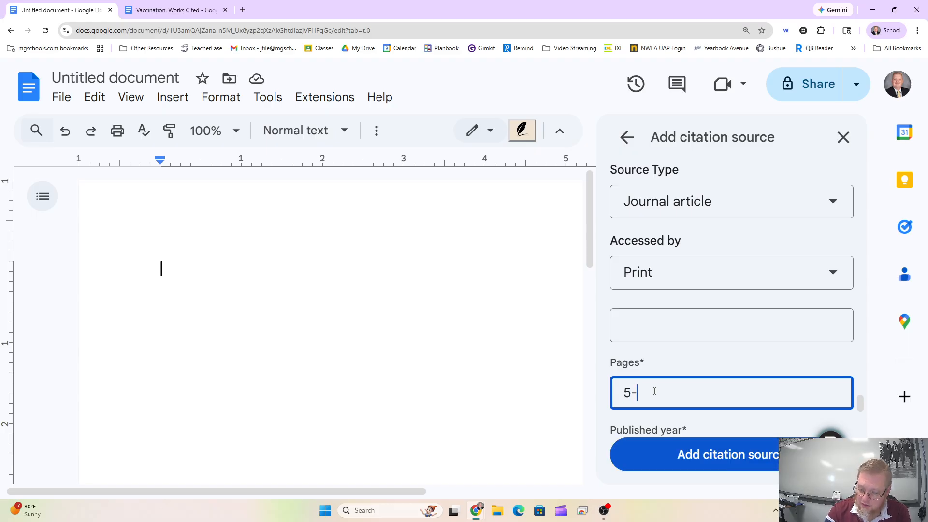
pyautogui.write('10')
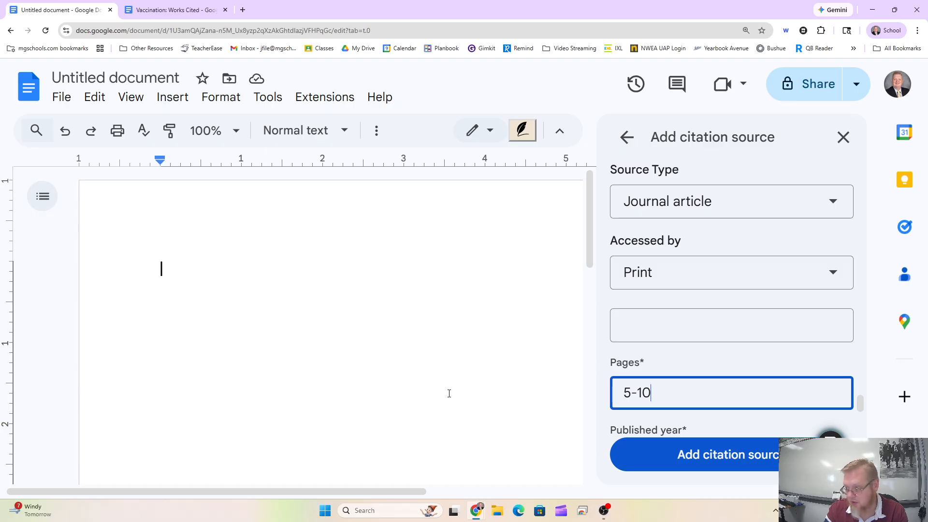
# Examine the published year, short title and standard number fields in the journal article citation form.
pyautogui.scroll(-2, 636, 372)
pyautogui.click(661, 366)
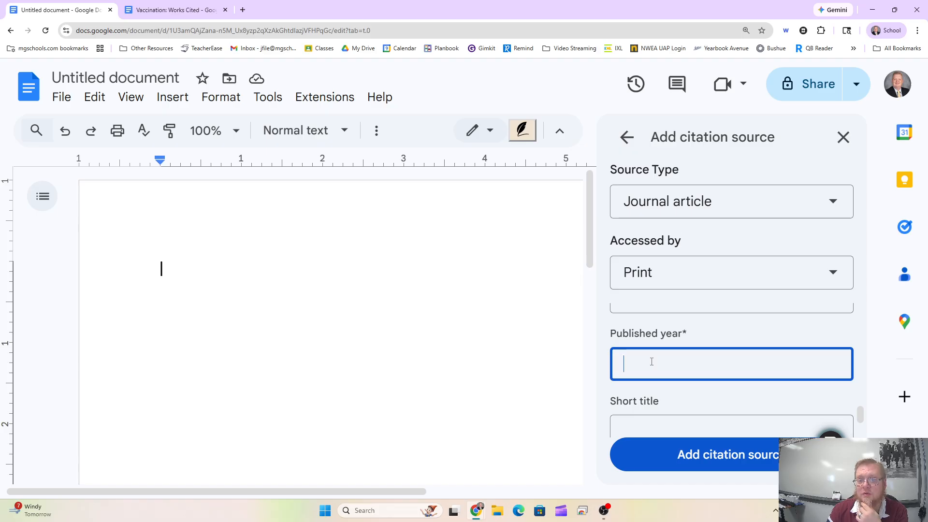
pyautogui.scroll(-1, 649, 365)
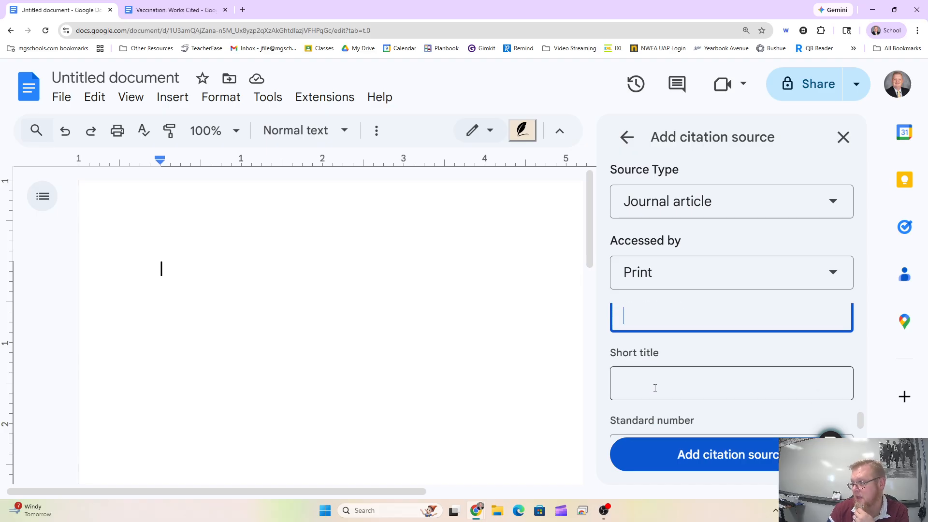
pyautogui.click(658, 386)
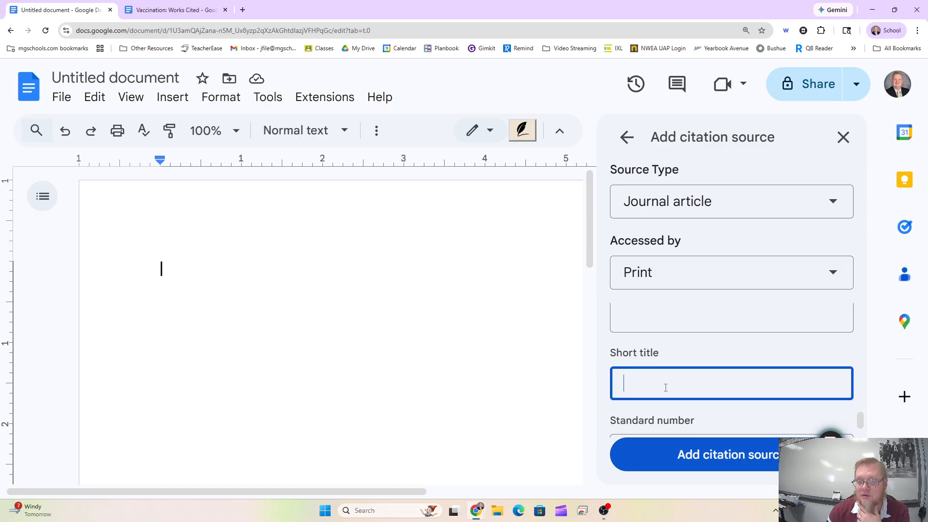
pyautogui.scroll(-2, 676, 382)
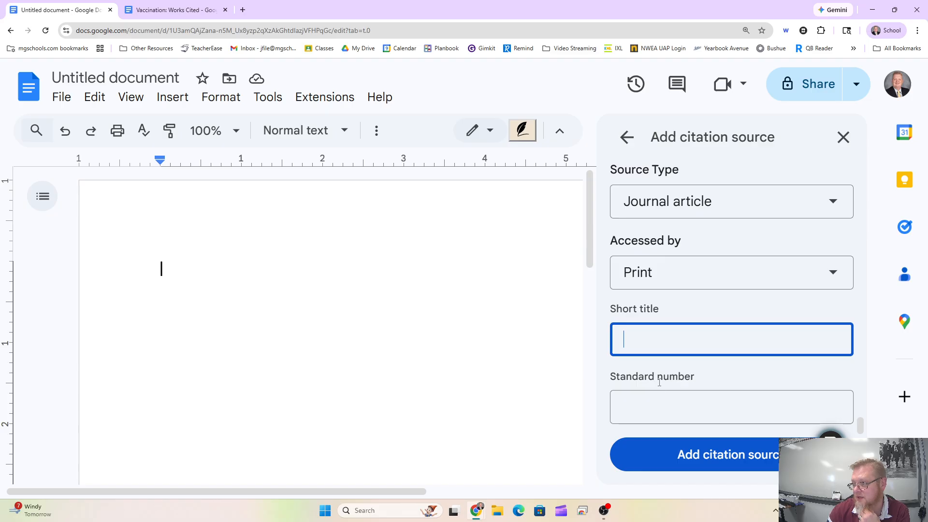
pyautogui.click(653, 402)
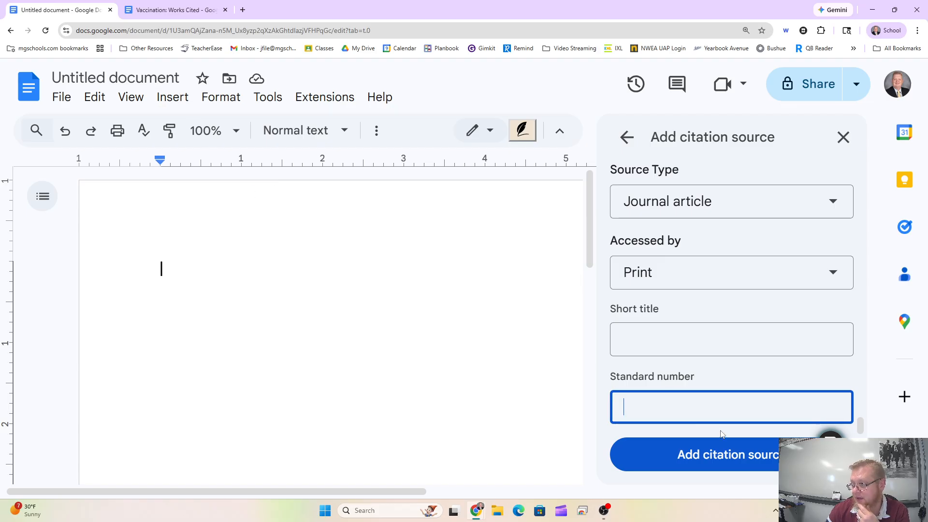
# Switch to the Vaccination: Works Cited document and open its citation tool.
pyautogui.click(176, 13)
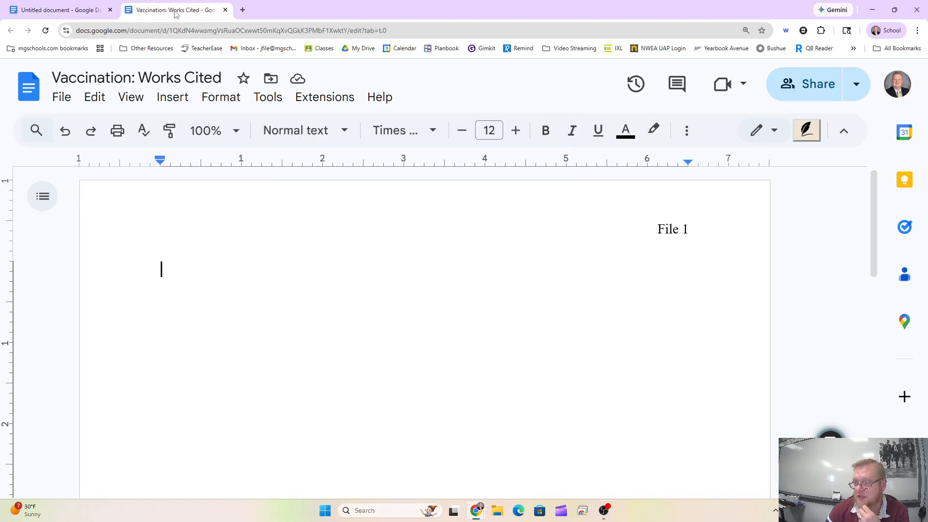
pyautogui.click(260, 99)
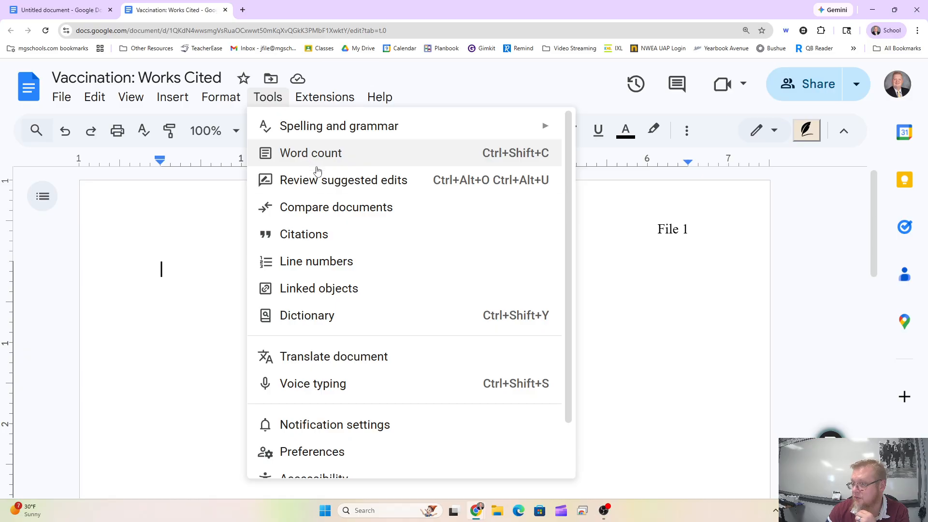
pyautogui.click(319, 235)
# Review the saved journal article sources in the citation list of the Vaccination: Works Cited document.
pyautogui.scroll(-2, 752, 303)
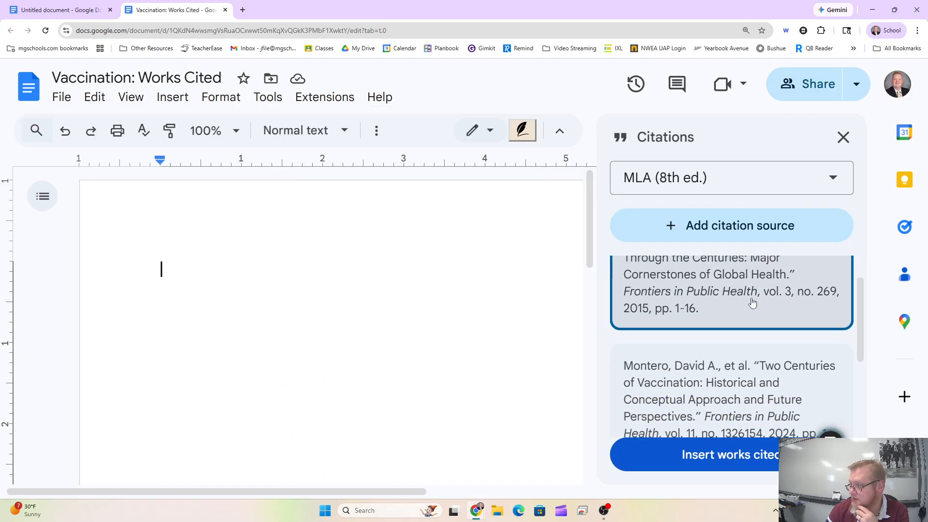
pyautogui.scroll(-2, 752, 305)
pyautogui.scroll(3, 753, 313)
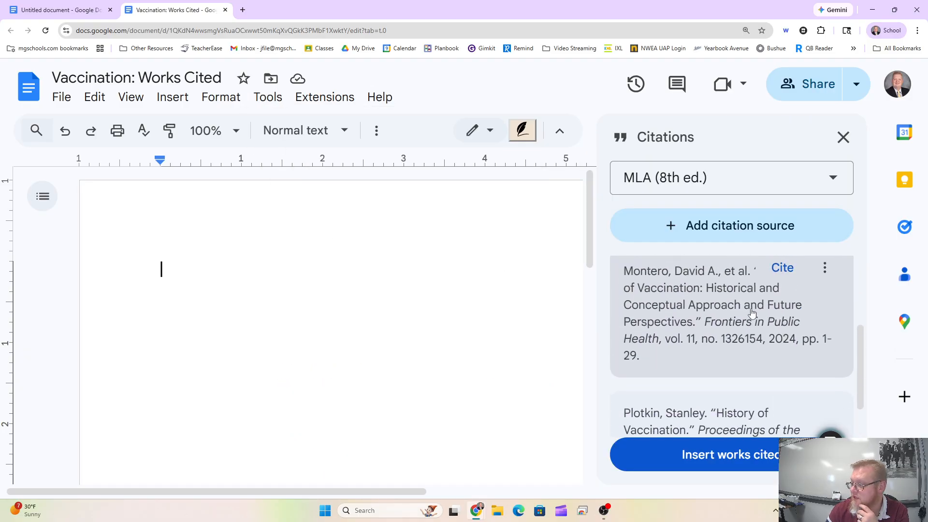
pyautogui.scroll(1, 751, 313)
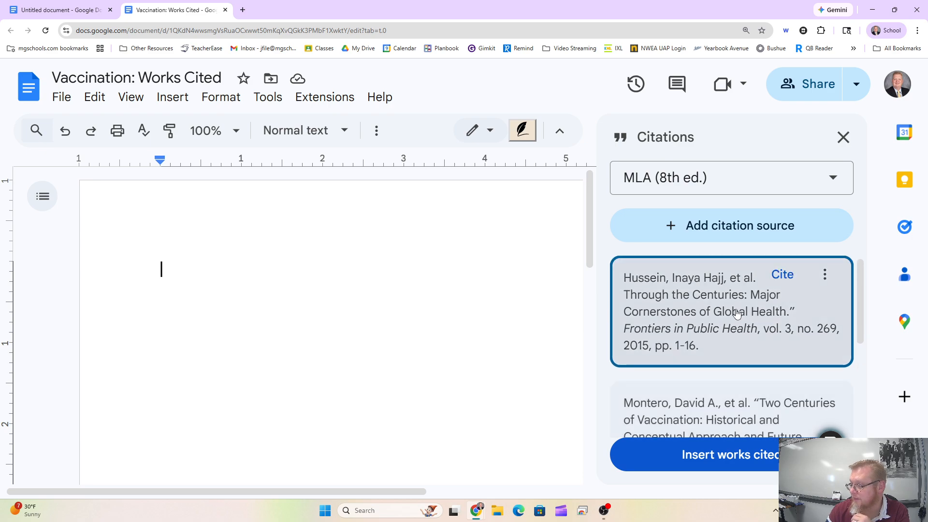
pyautogui.scroll(-4, 740, 311)
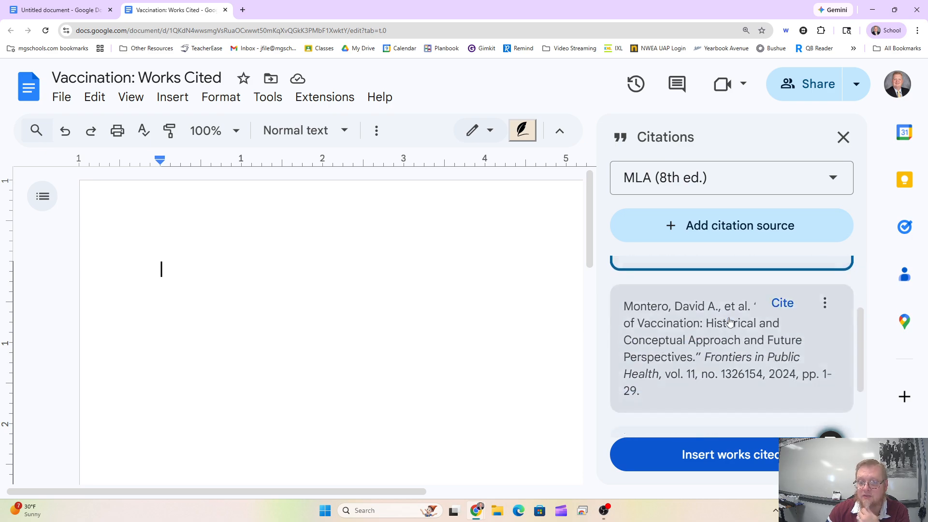
pyautogui.scroll(4, 730, 321)
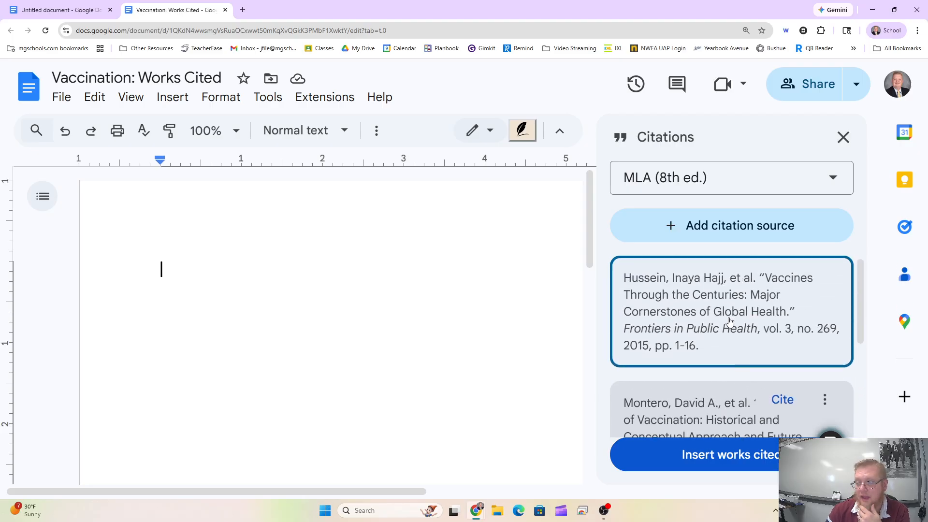
pyautogui.scroll(-1, 730, 321)
pyautogui.scroll(1, 729, 321)
pyautogui.scroll(-4, 729, 321)
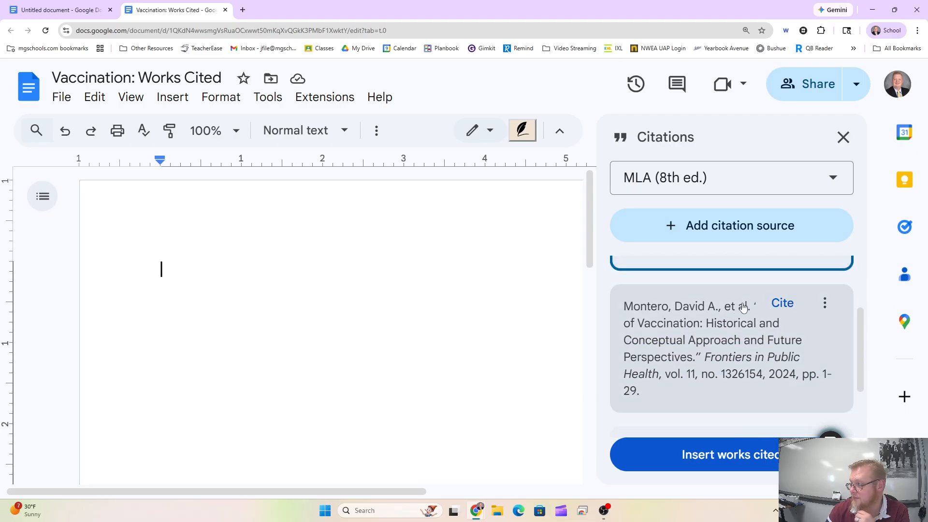
# Insert the works cited list from the saved sources into the document and close the citation tool.
pyautogui.click(719, 456)
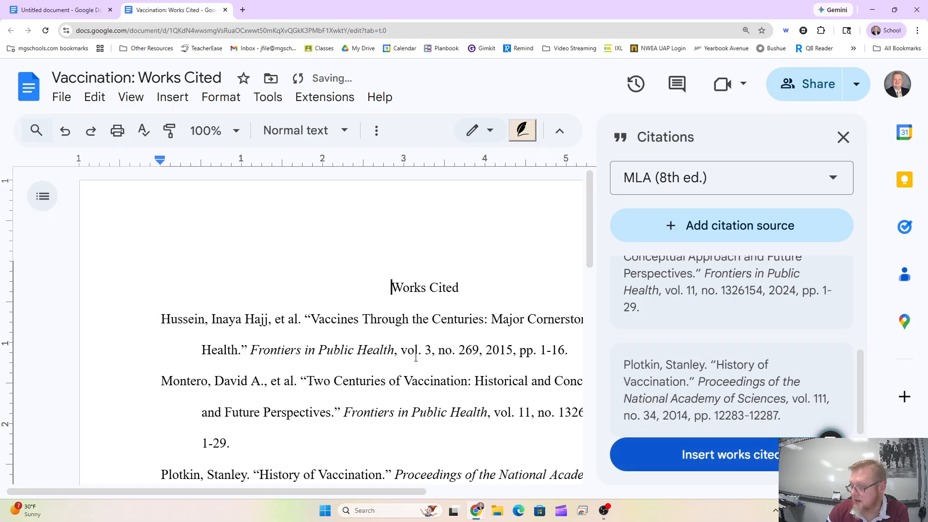
pyautogui.click(843, 137)
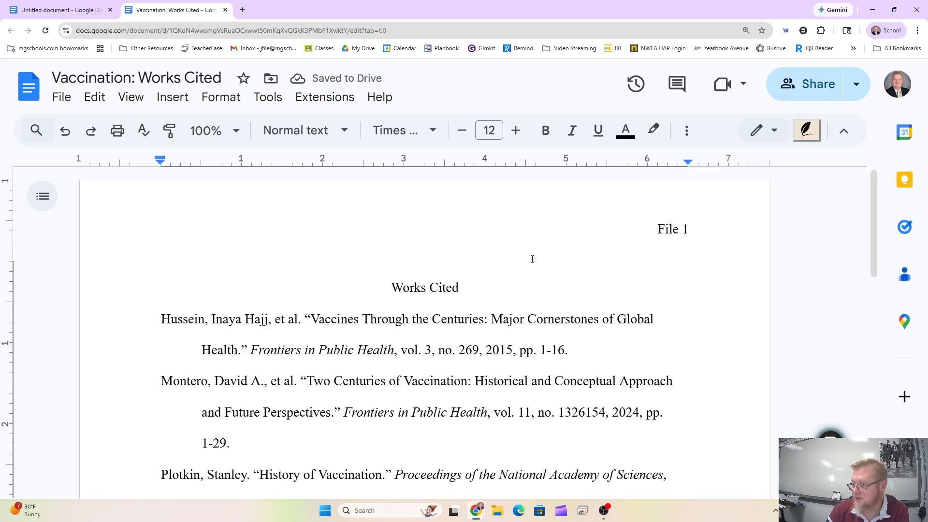
pyautogui.scroll(-3, 623, 261)
pyautogui.scroll(2, 627, 265)
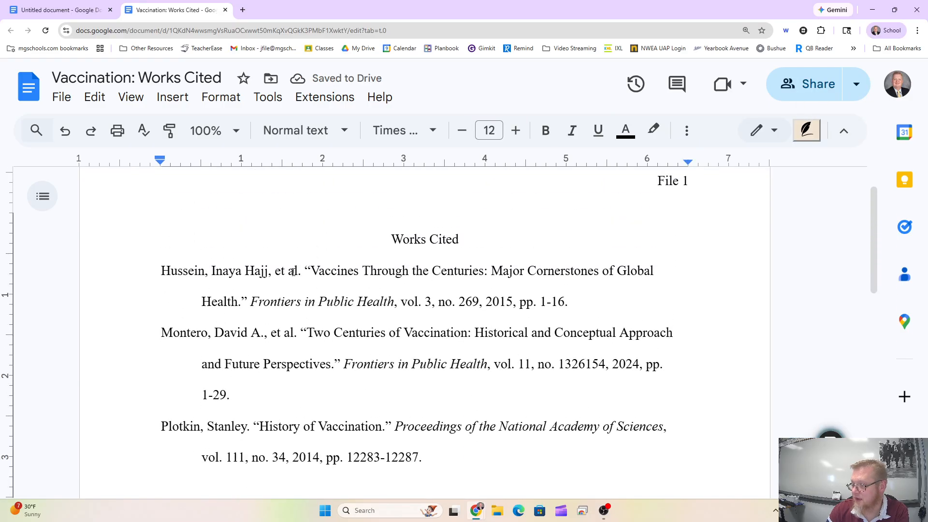
# Delete the blank line above the Works Cited heading and check the finished list.
pyautogui.click(349, 257)
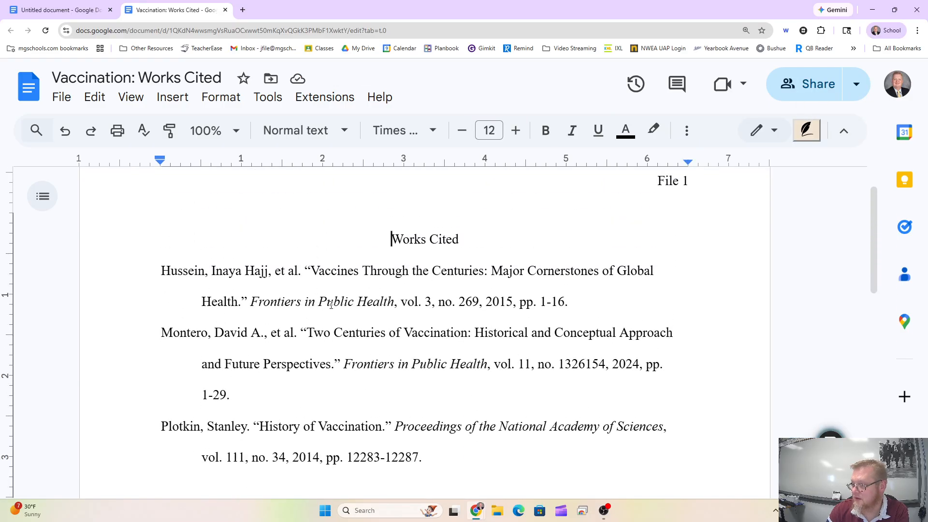
pyautogui.click(367, 214)
pyautogui.scroll(1, 244, 233)
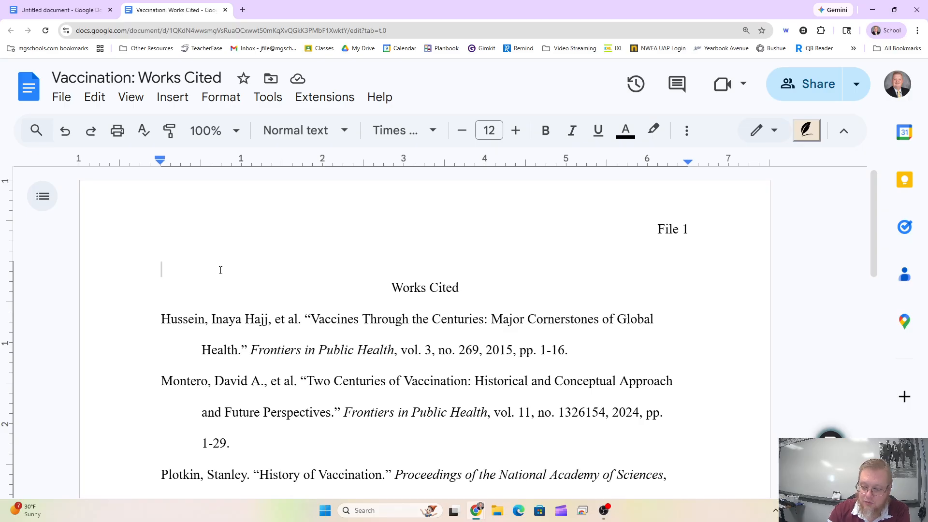
pyautogui.press('Delete')
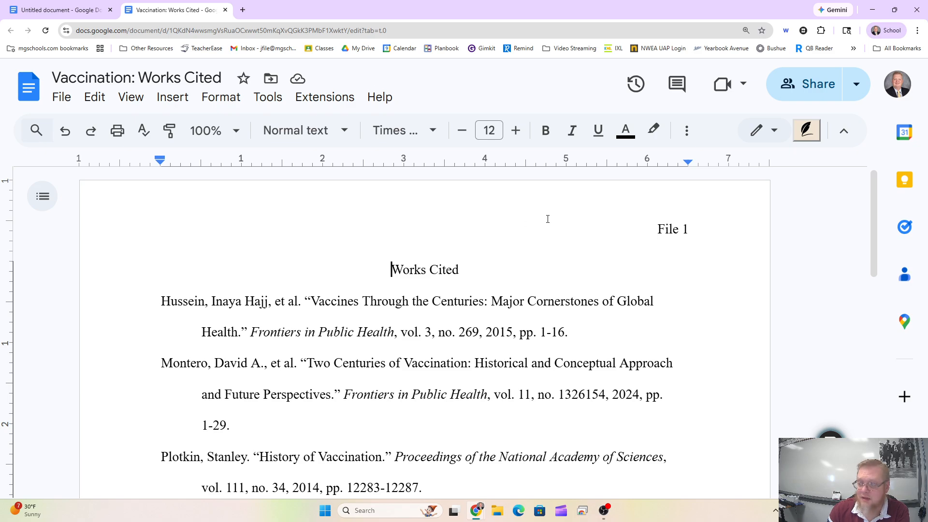
pyautogui.scroll(-4, 565, 242)
pyautogui.scroll(3, 569, 249)
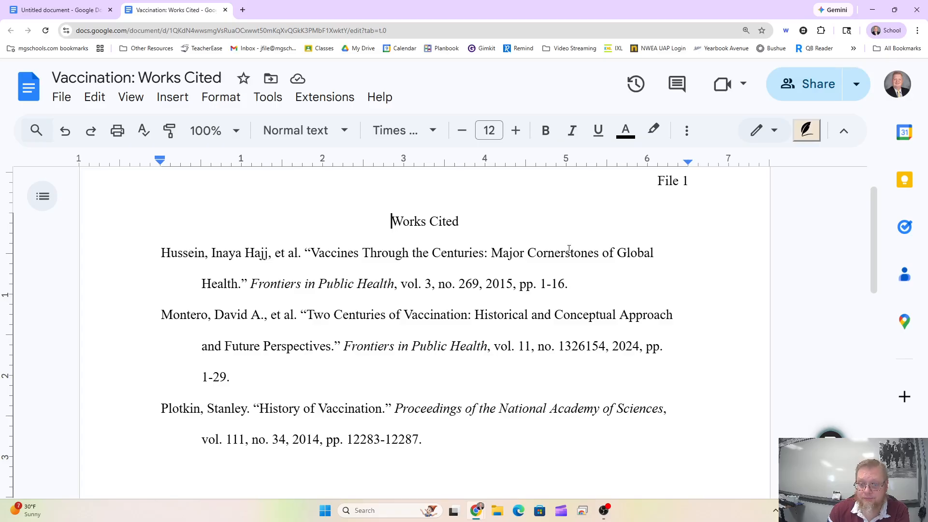